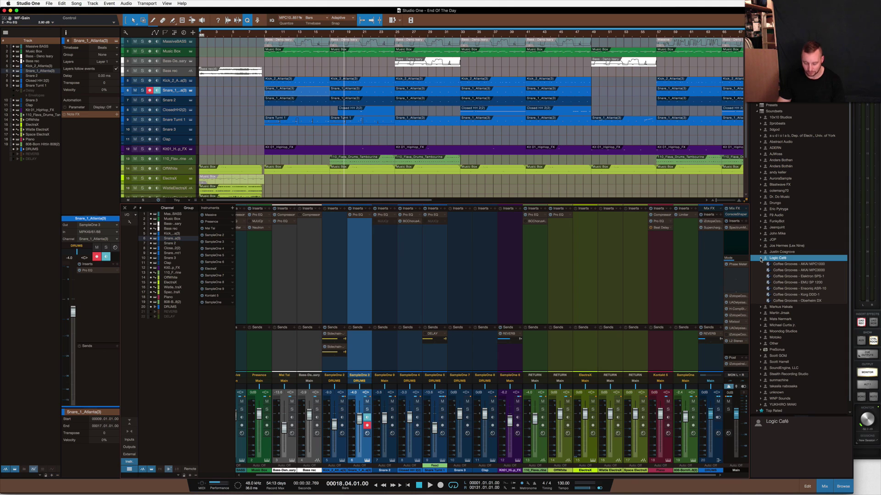
Hide the mixer and open the Snare_1_Atlanta(3) part at bar 17 in the piano roll, zoomed in on its notes
key("F3")
left_click(365, 93)
key("F2")
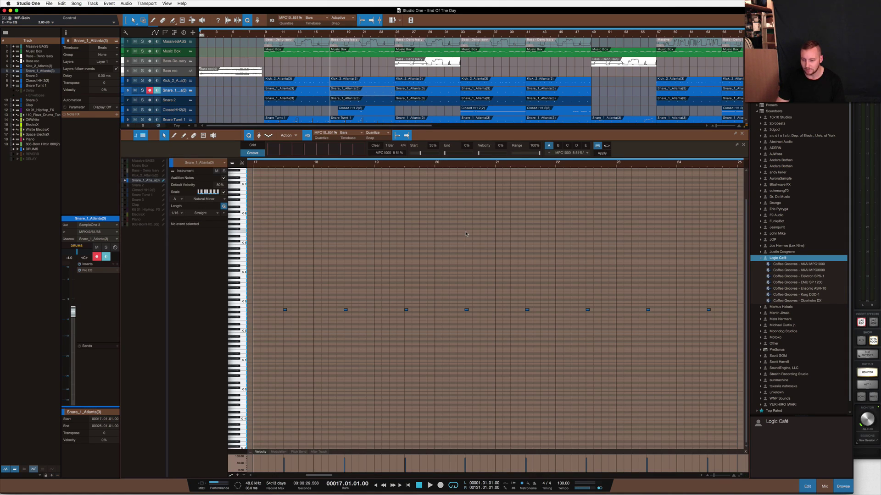
scroll(466, 233, "up", 3)
scroll(466, 234, "up", 5)
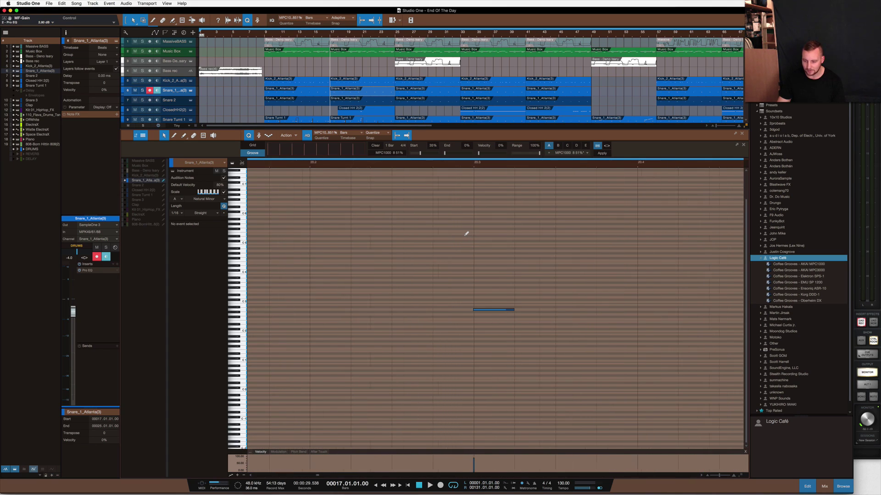
scroll(466, 233, "up", 4)
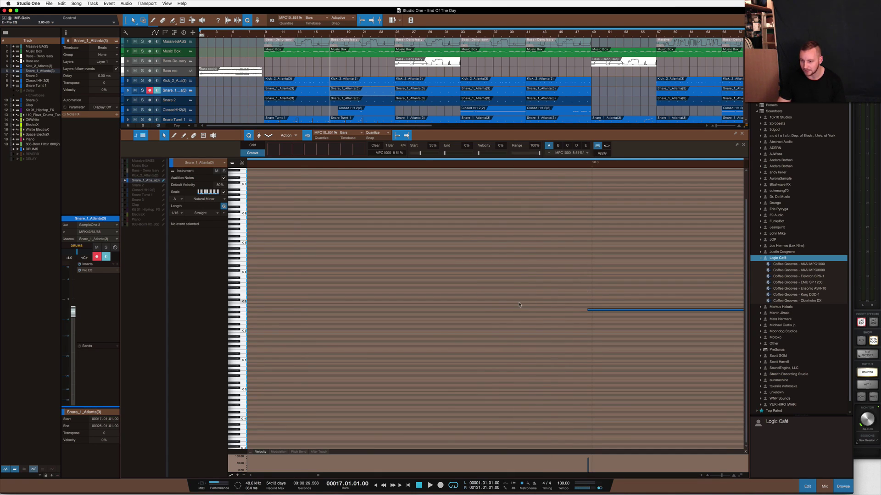
scroll(521, 300, "right", 2)
scroll(522, 301, "down", 5)
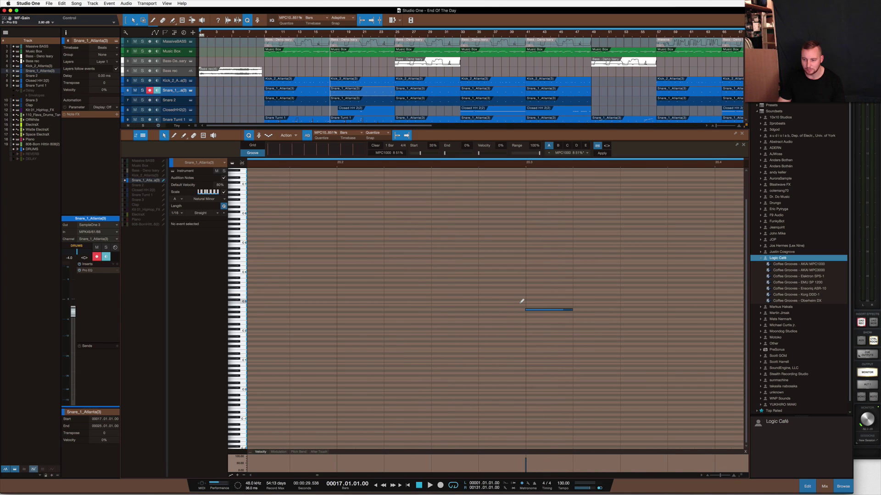
scroll(521, 301, "down", 8)
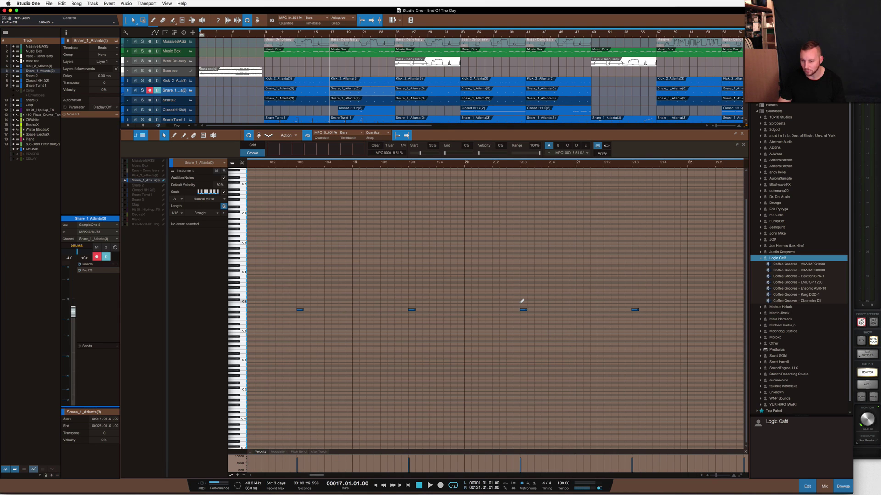
scroll(521, 301, "down", 3)
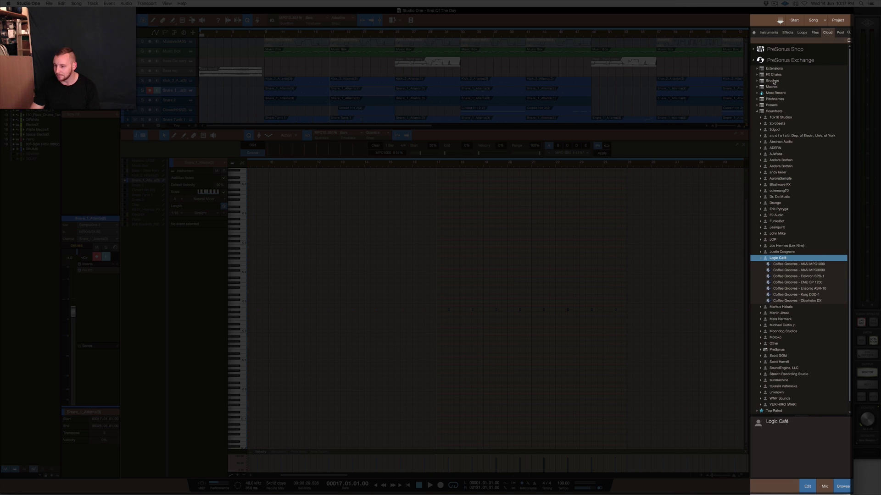
Reopen the Soundsets folder and select Logic Café's Coffee Grooves - AKAI MPC1000 soundset
left_click(757, 112)
left_click(757, 112)
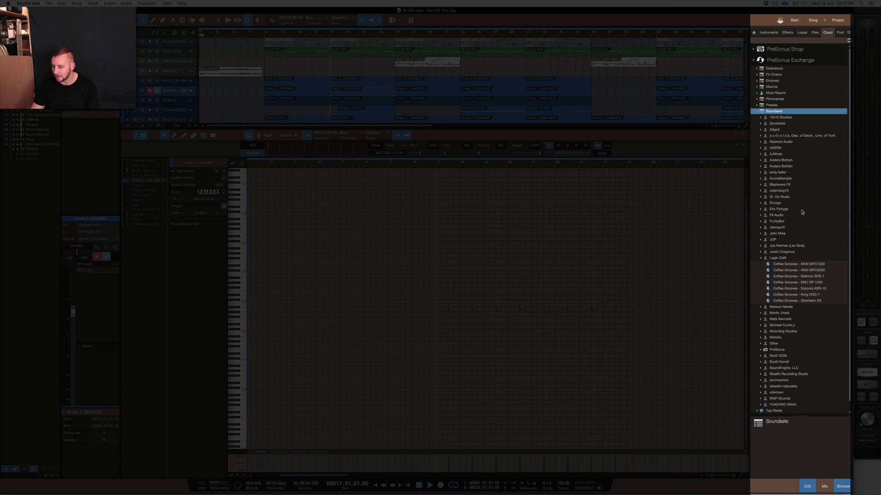
left_click(760, 258)
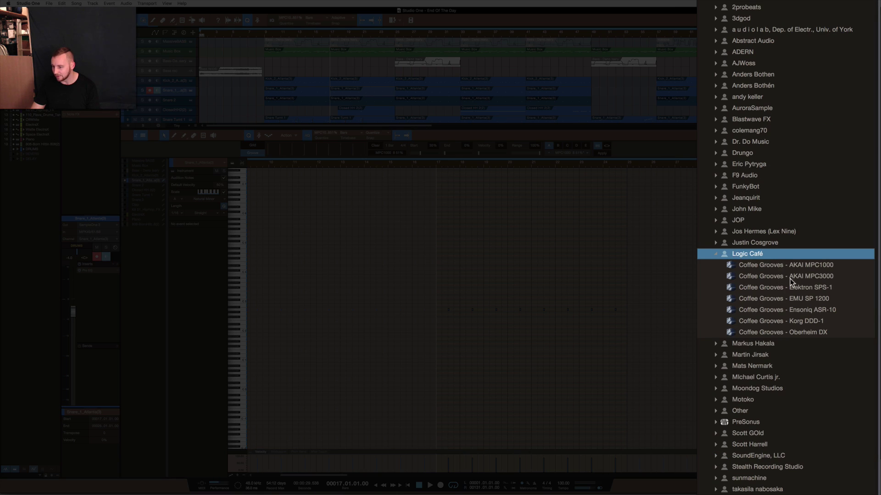
left_click(765, 265)
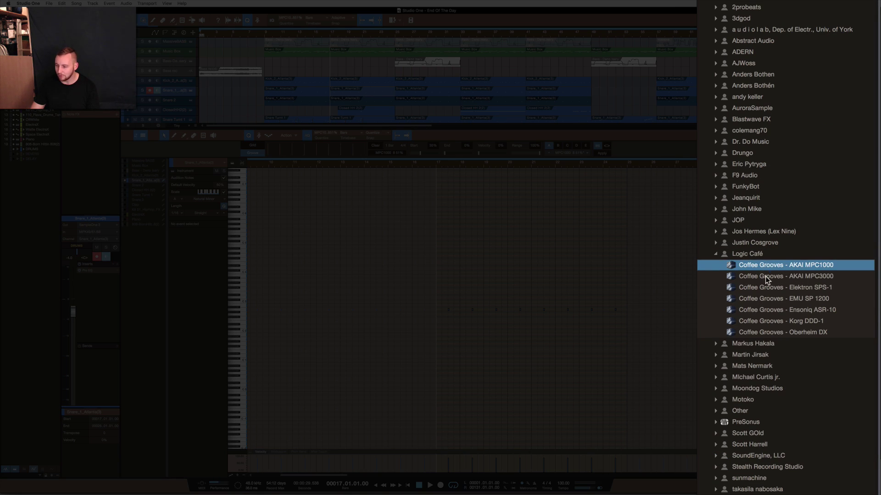
Browse details of Oberheim DX, Korg DDD-1, Ensoniq ASR-10, EMU SP 1200, Elektron SPS-1 and MPC3000 grooves, ending on AKAI MPC1000
left_click(774, 328)
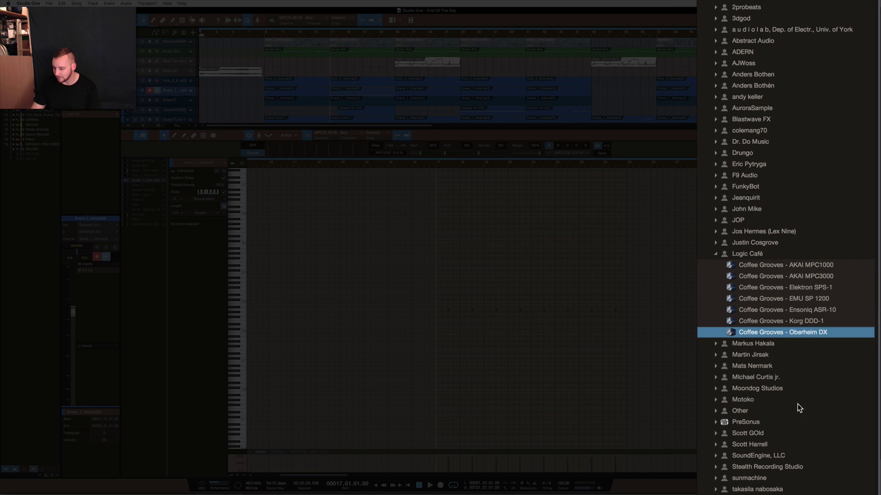
left_click(799, 320)
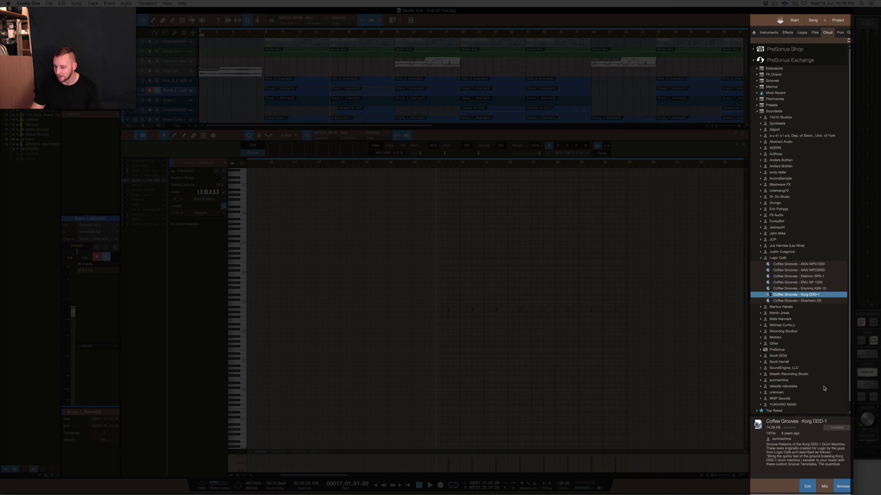
left_click(803, 289)
left_click(804, 282)
left_click(799, 276)
left_click(799, 270)
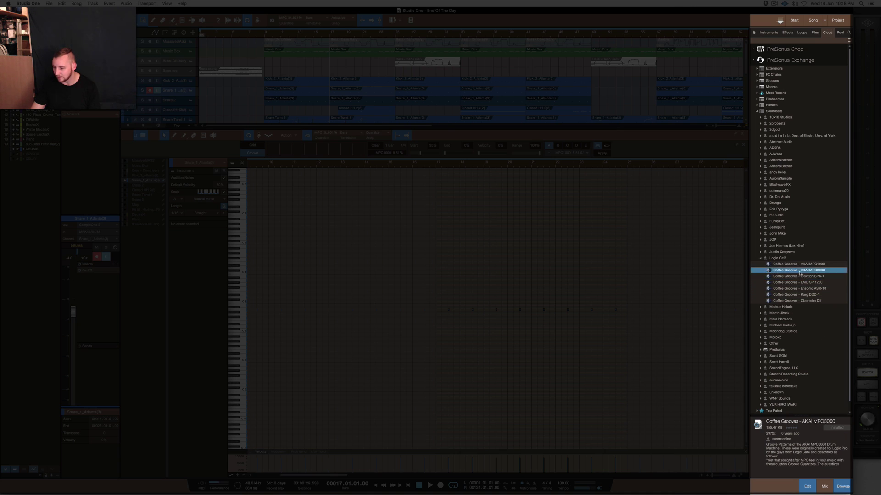
left_click(800, 264)
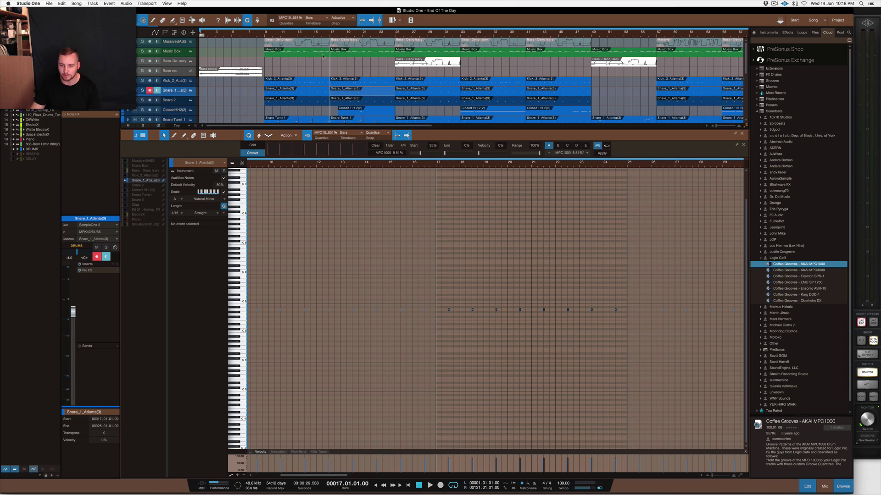
Play the song from the snare part spanning bars 9–17 with the mixer console shown
left_click(317, 94)
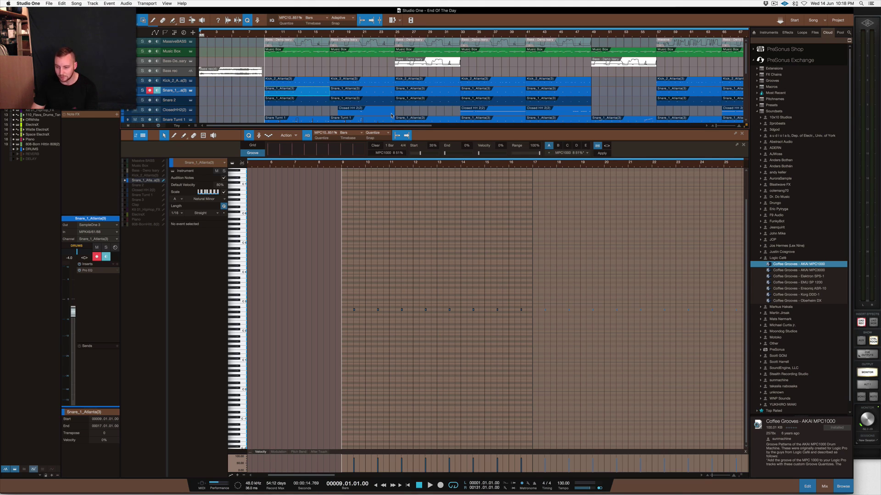
key("space")
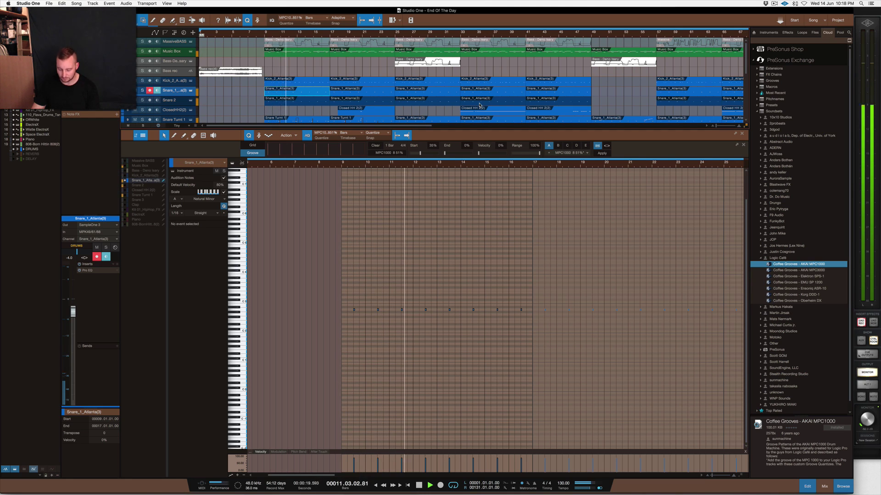
key("F3")
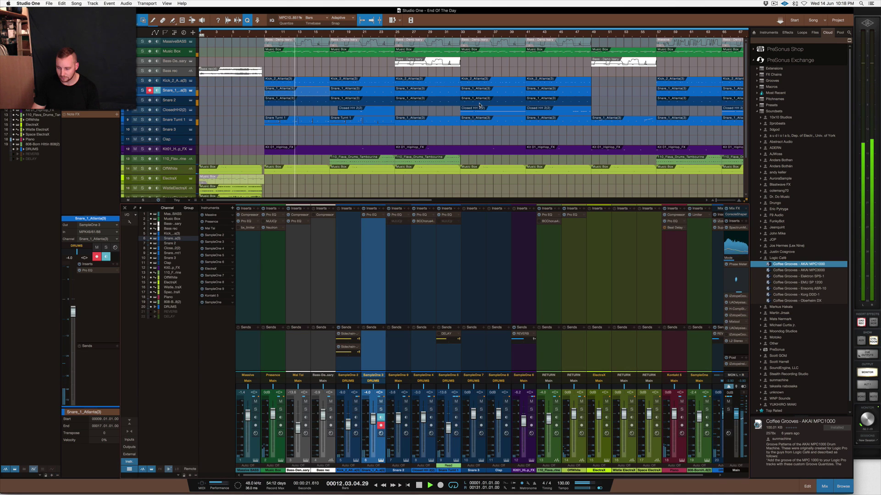
Stop playback so it returns to bar 9, then close the mixer console
key("F3")
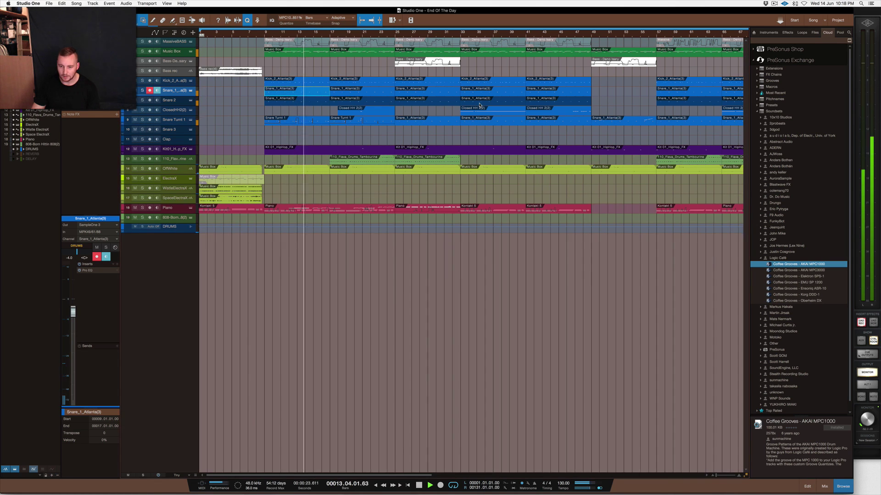
key("F3")
key("space")
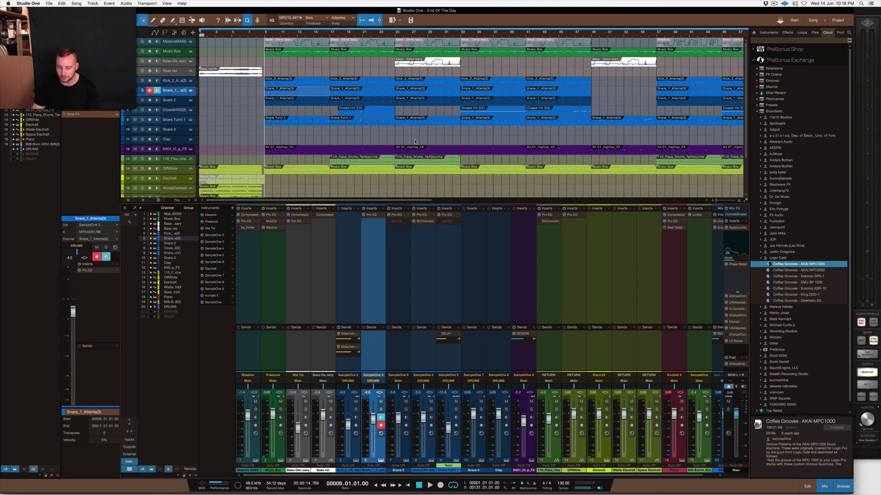
key("F3")
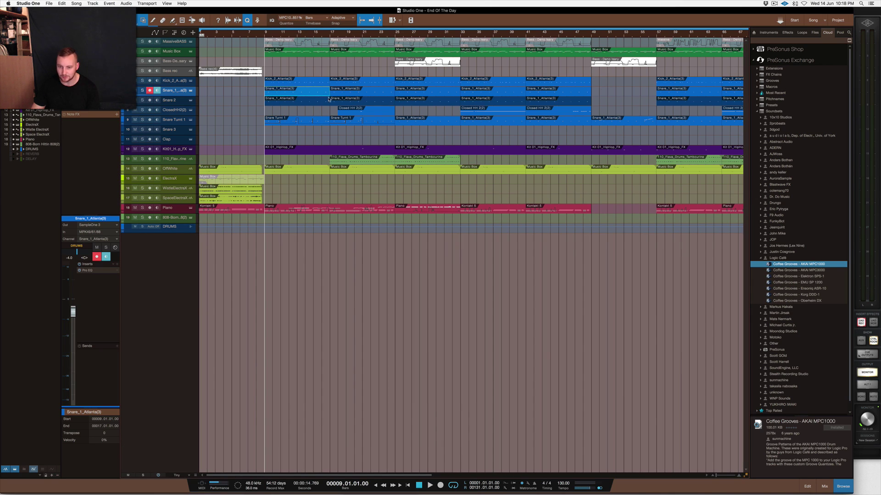
Open the snare part, inspect a Kick_2_Atlanta(3) note's timing, then return to the snare notes
double_click(295, 93)
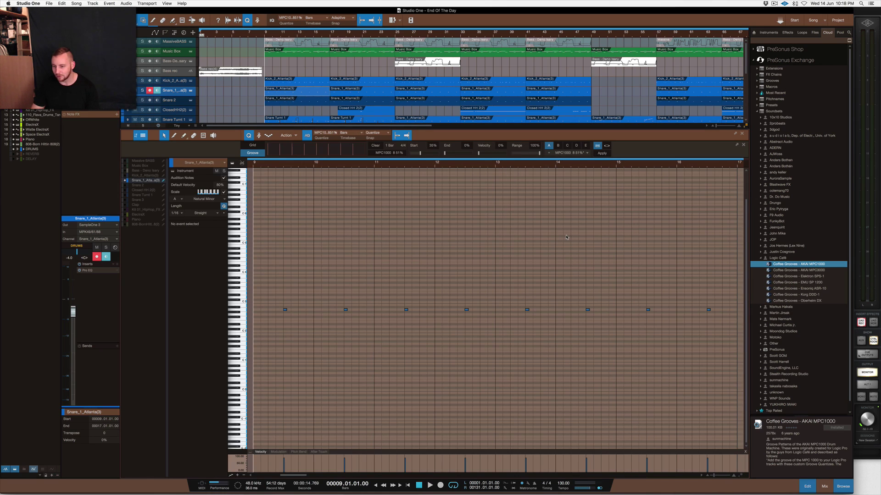
scroll(568, 234, "up", 2)
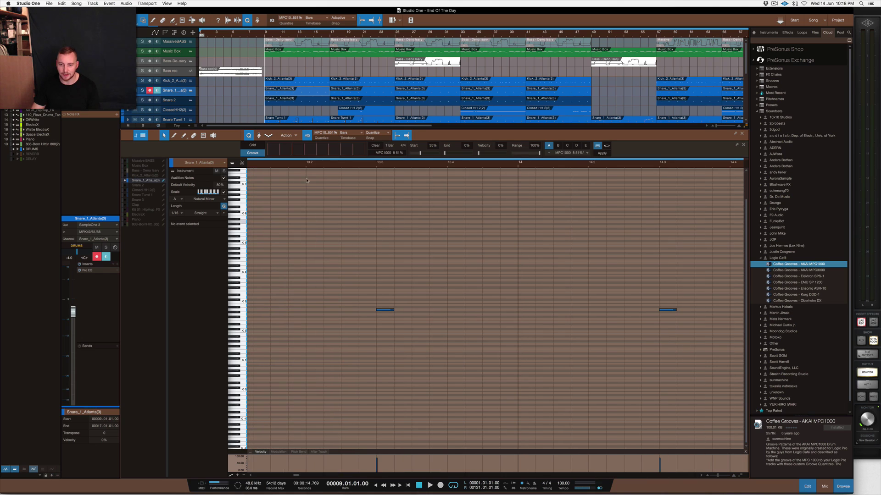
left_click(298, 84)
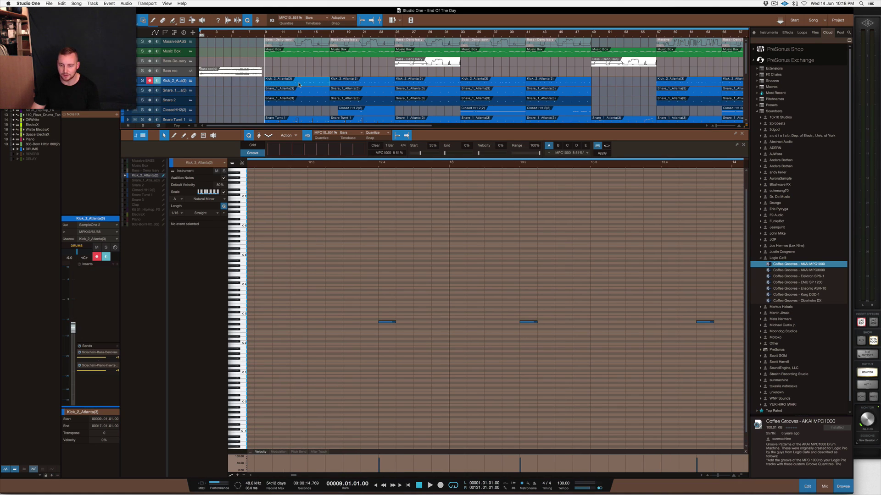
left_click(548, 321)
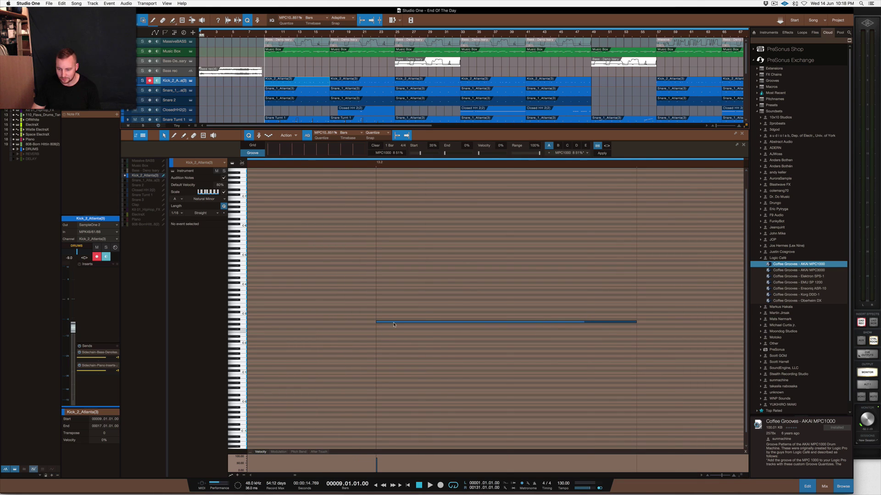
scroll(380, 323, "down", 4)
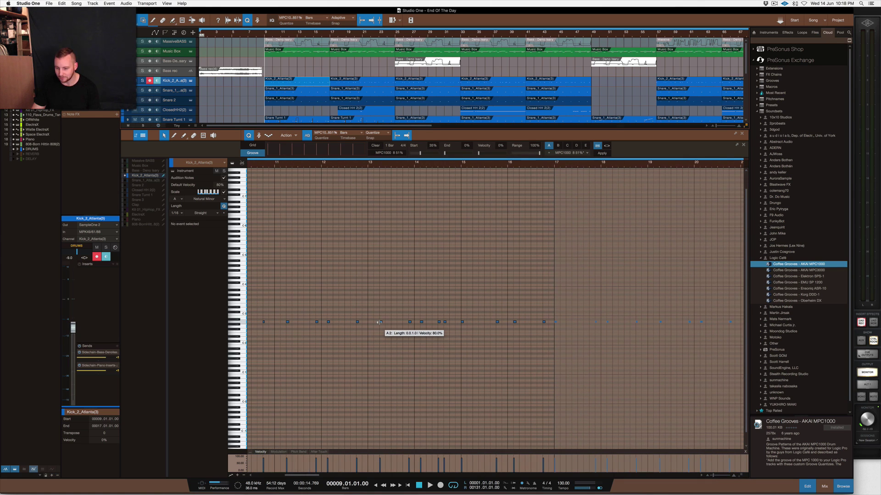
left_click(299, 92)
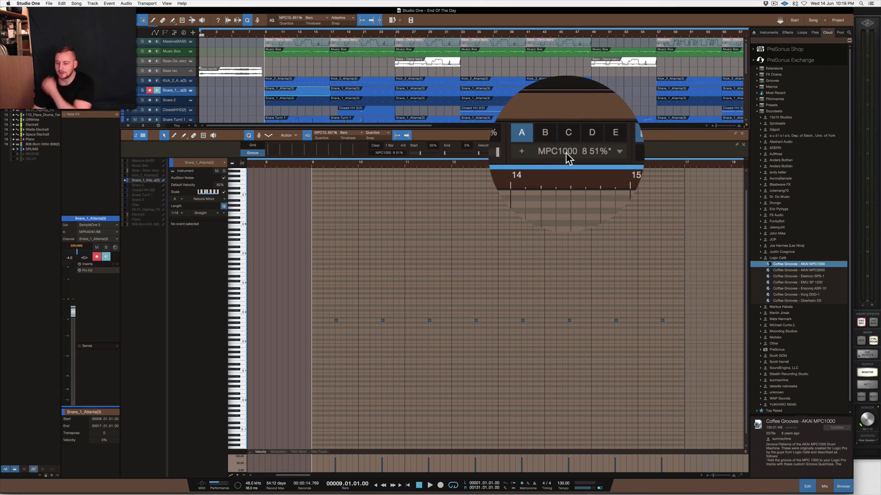
left_click(587, 152)
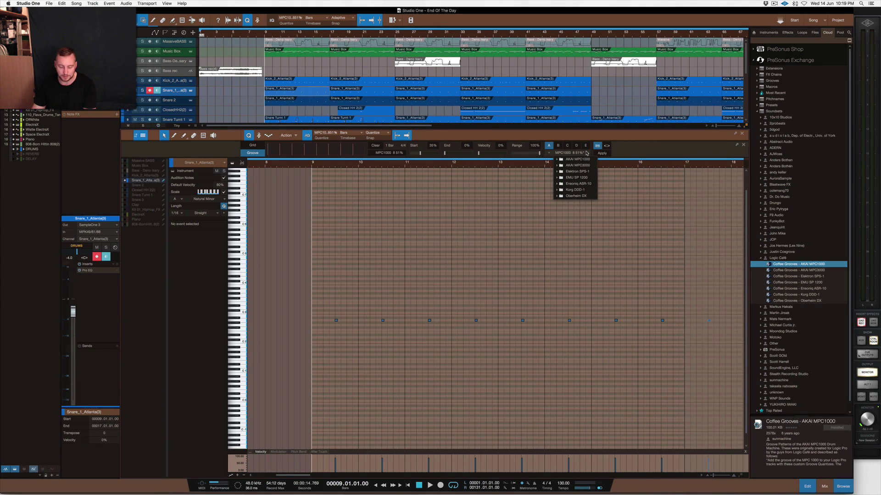
left_click(632, 150)
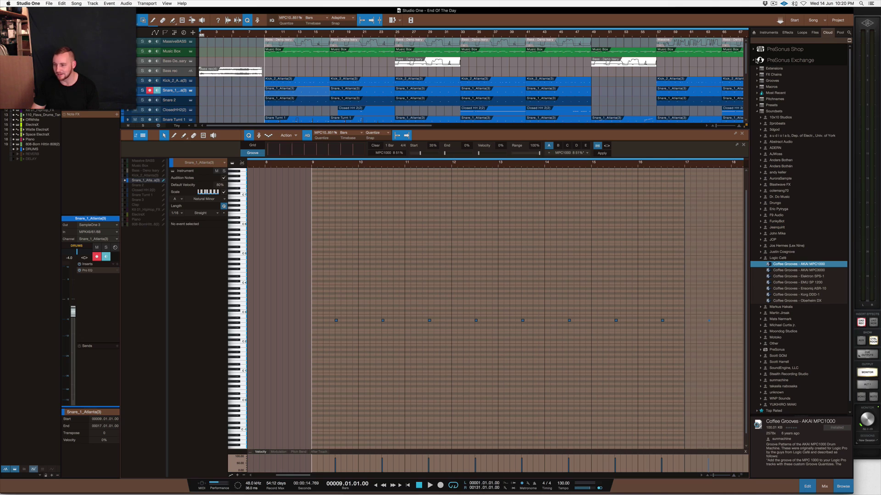
left_click(754, 60)
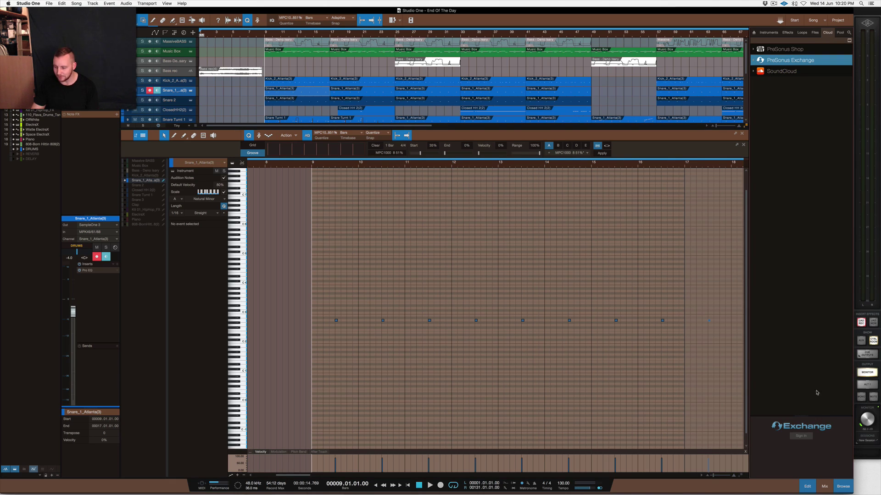
Re-expand PreSonus Exchange and open the Quantize menu's list of Coffee Grooves templates
left_click(754, 60)
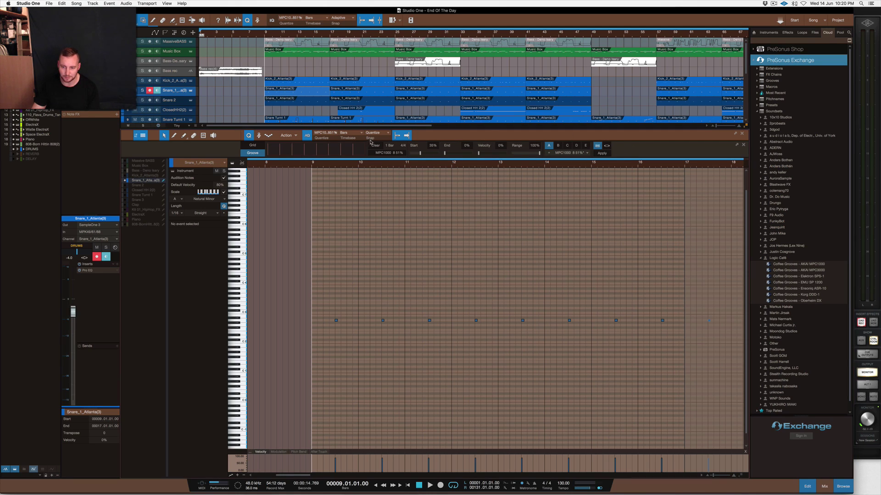
left_click(333, 133)
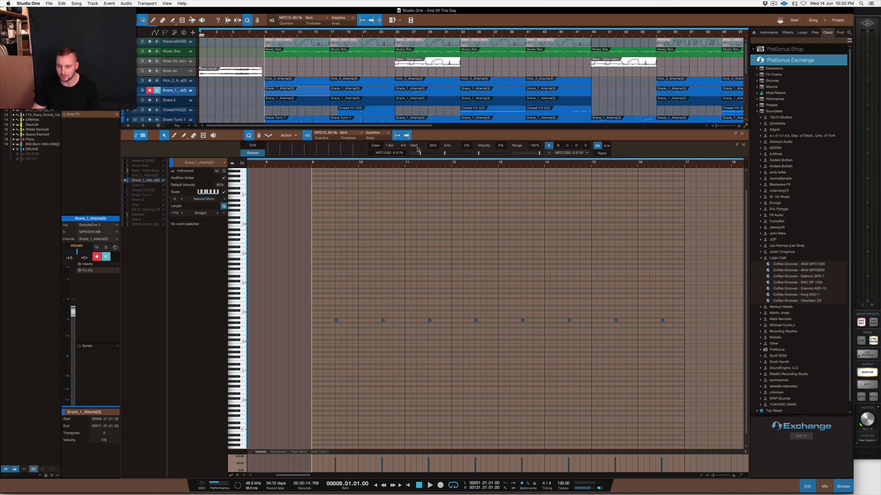
left_click(570, 154)
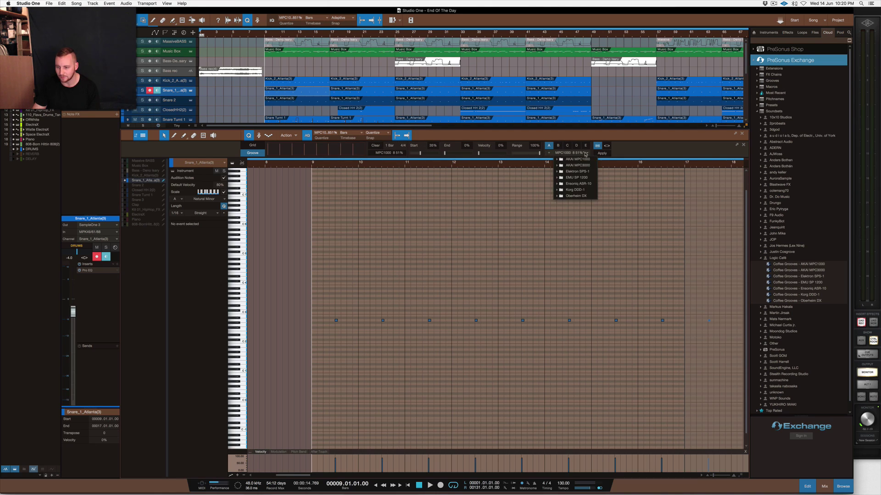